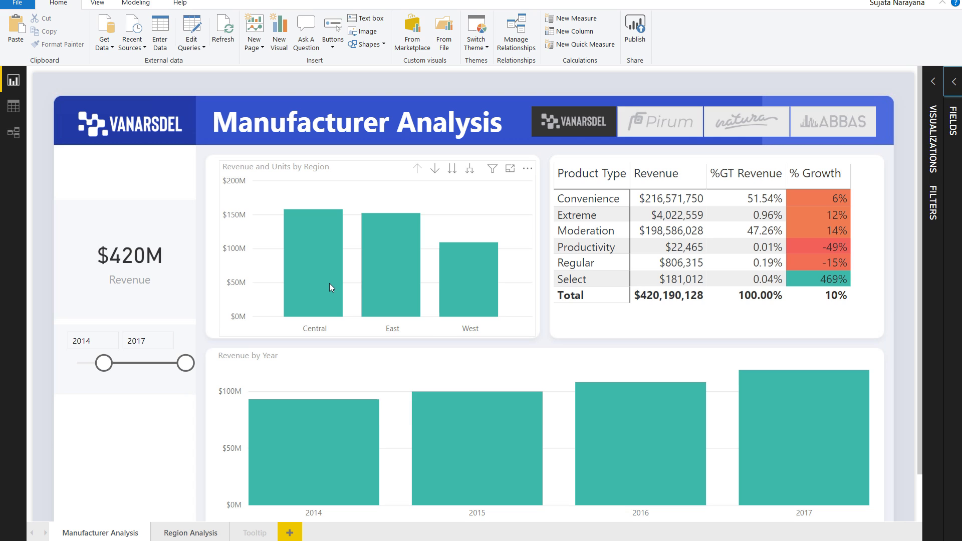
- Preview the Sales report-page tooltip on the Central, East and West bars
mouse_move(329, 283)
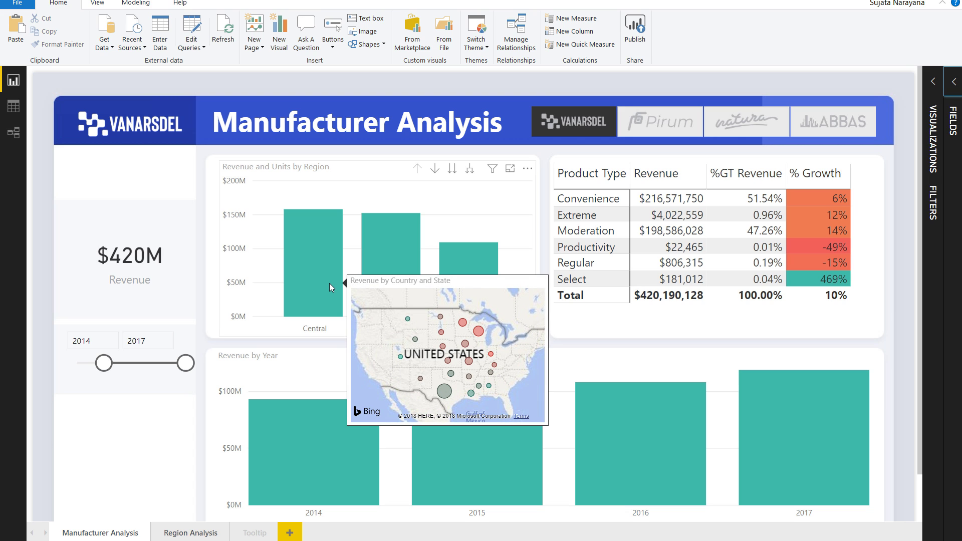
mouse_move(385, 269)
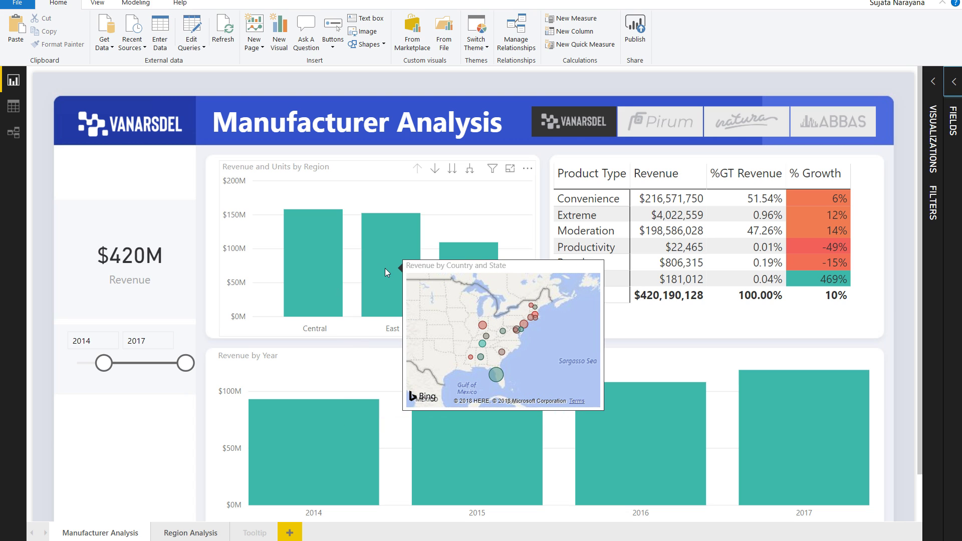
mouse_move(462, 262)
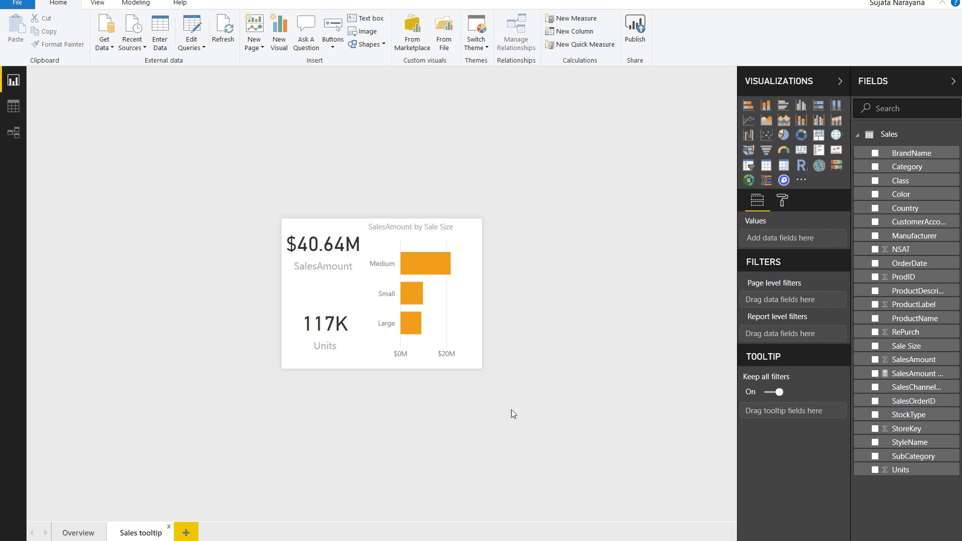
- Add Class as a tooltip field, then check the tooltip on the Overview page
drag(907, 185, 791, 414)
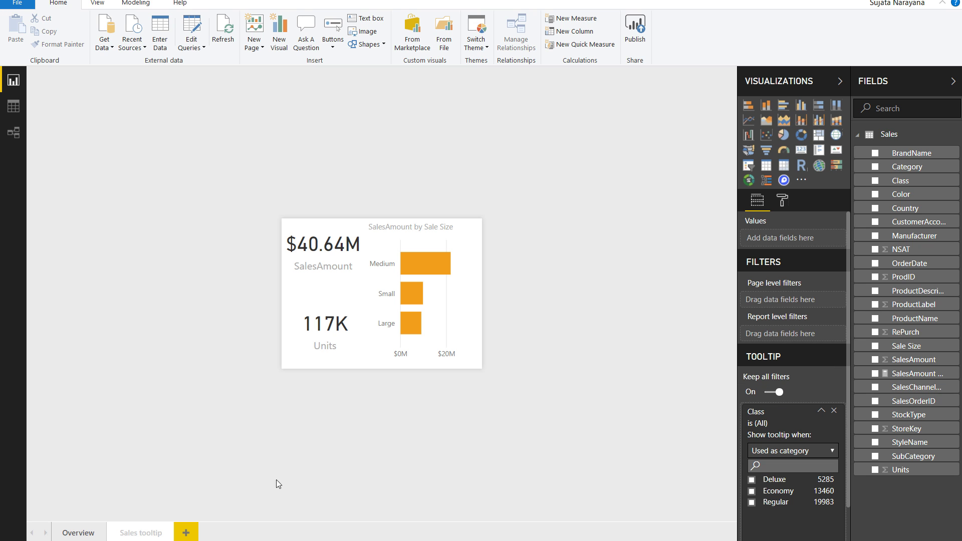
click(80, 535)
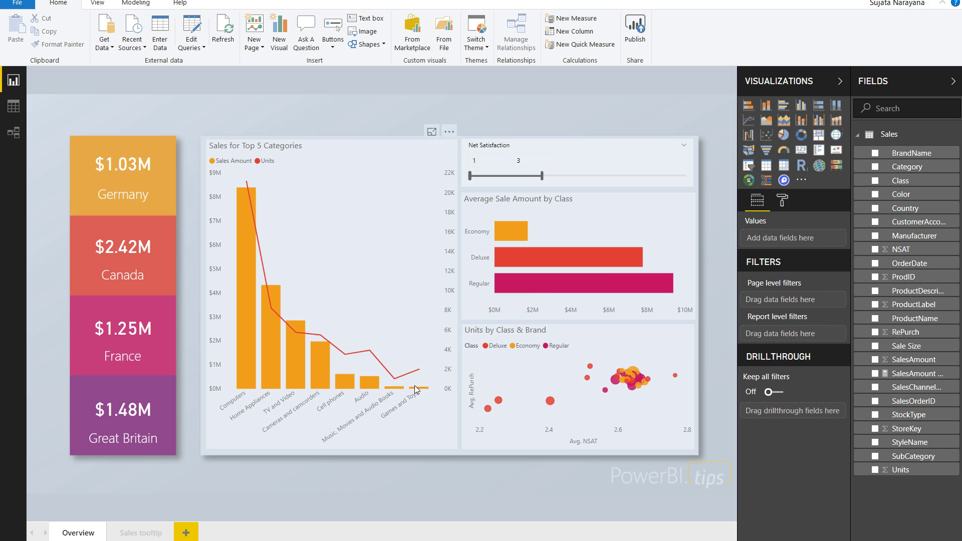
mouse_move(550, 290)
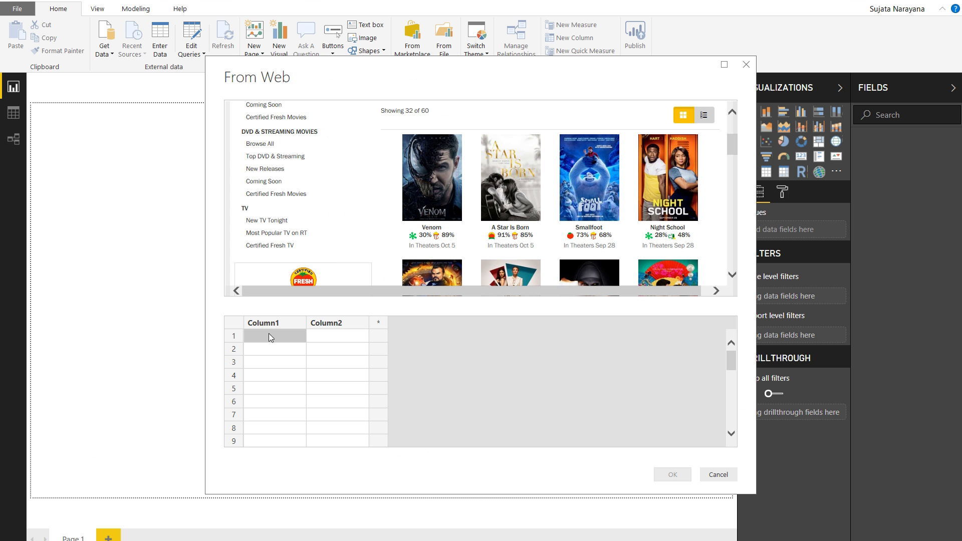
- Enter Venom and A Star Is Born as example titles in Column1 so the other titles auto-fill
click(270, 334)
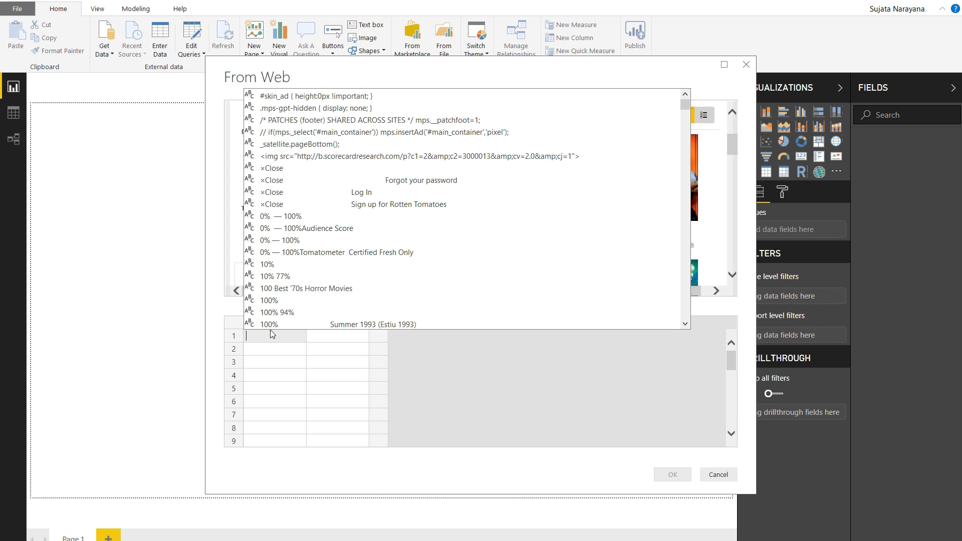
text(Ven)
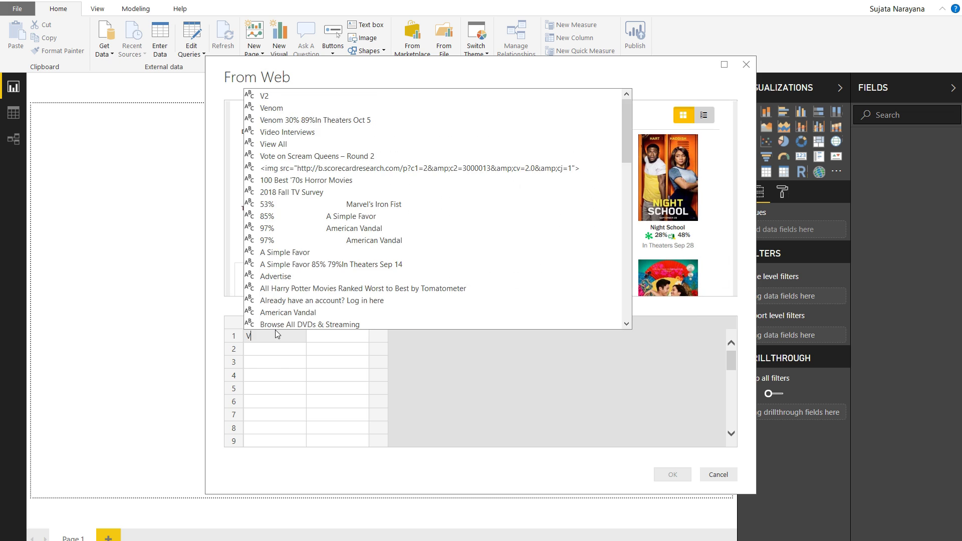
click(287, 349)
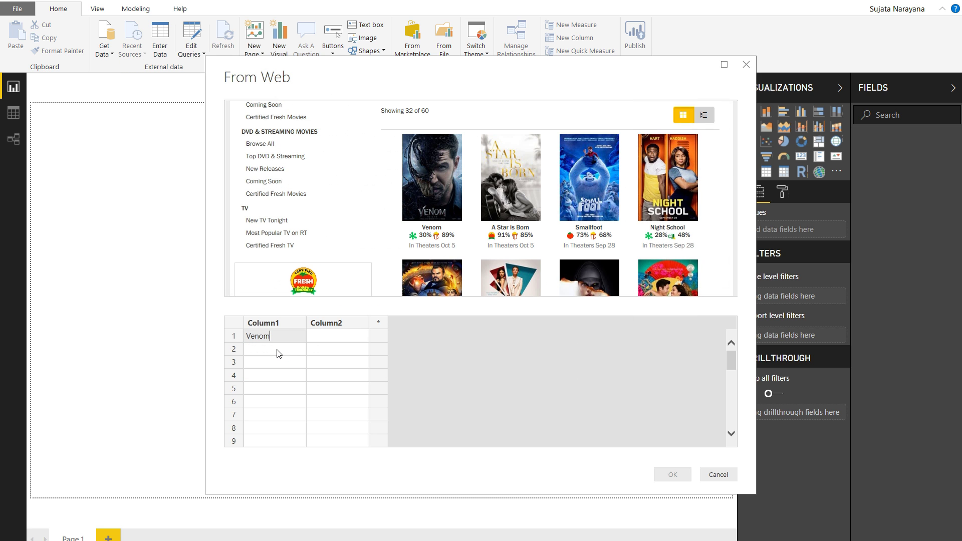
click(278, 351)
text(A)
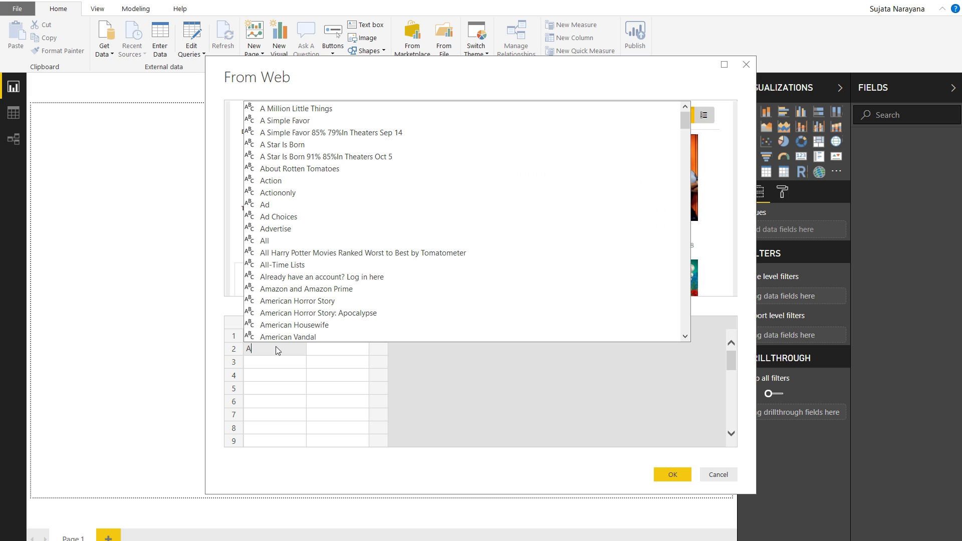
text( St)
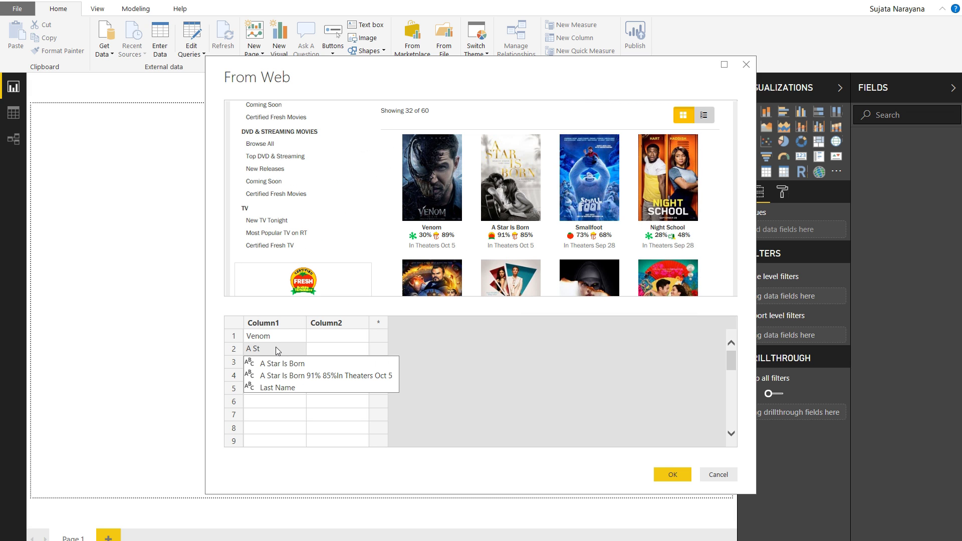
click(282, 363)
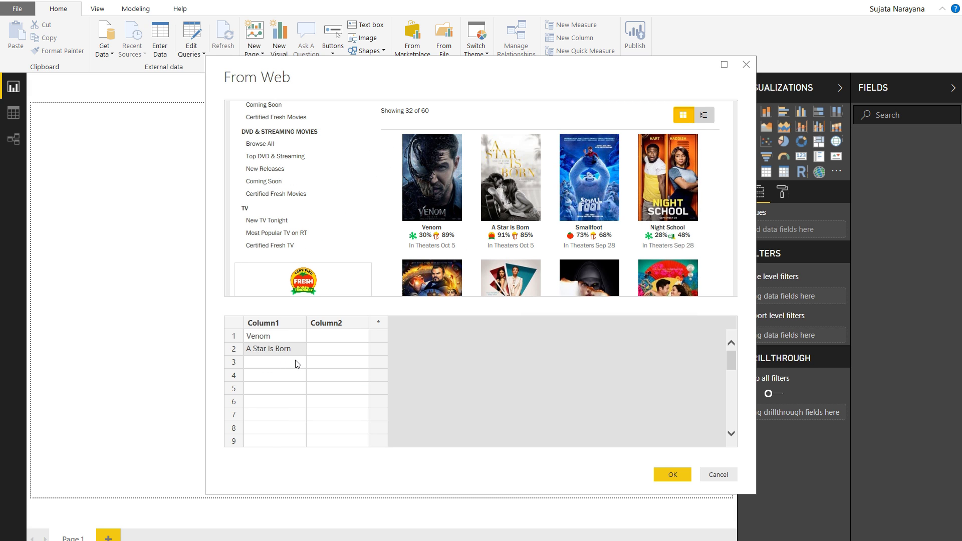
key(Return)
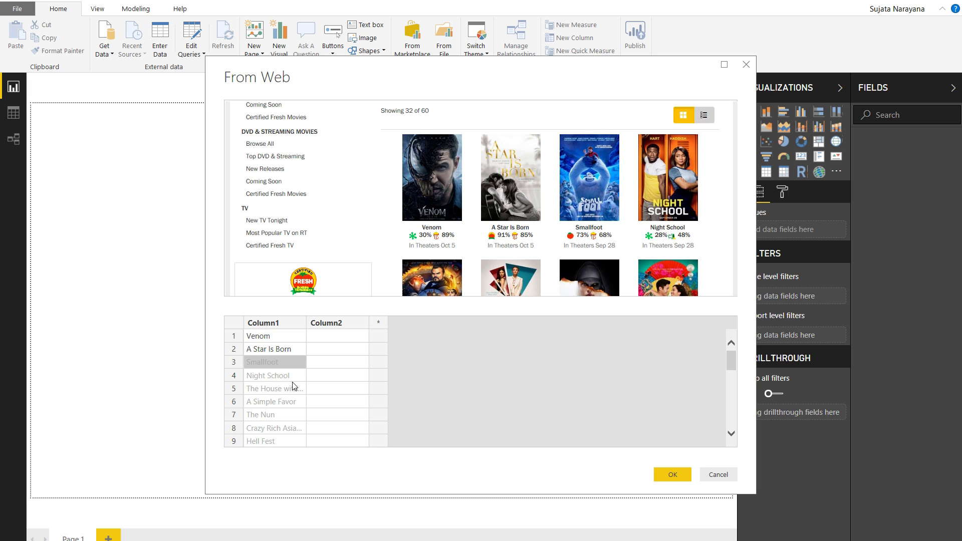
- Enter 30% as Venom's example score in Column2
click(324, 340)
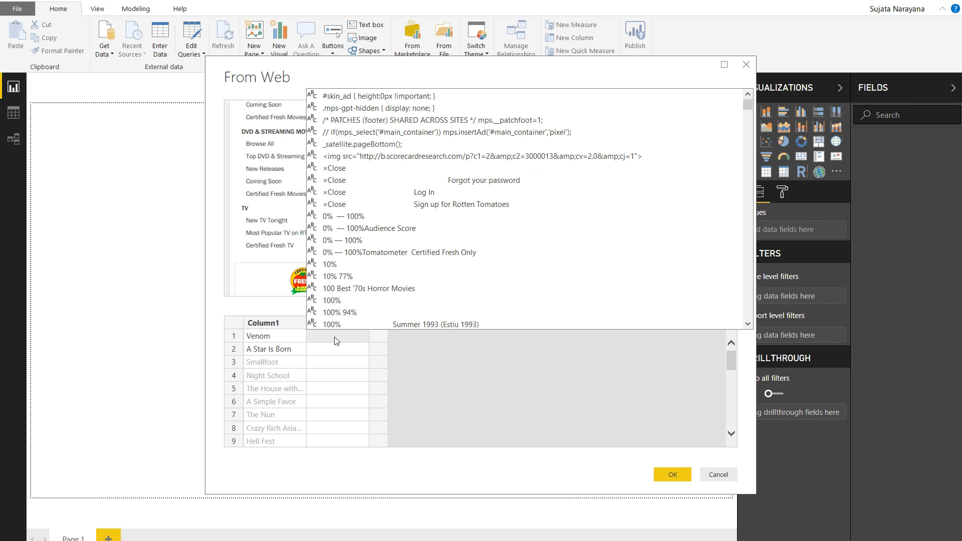
text(30)
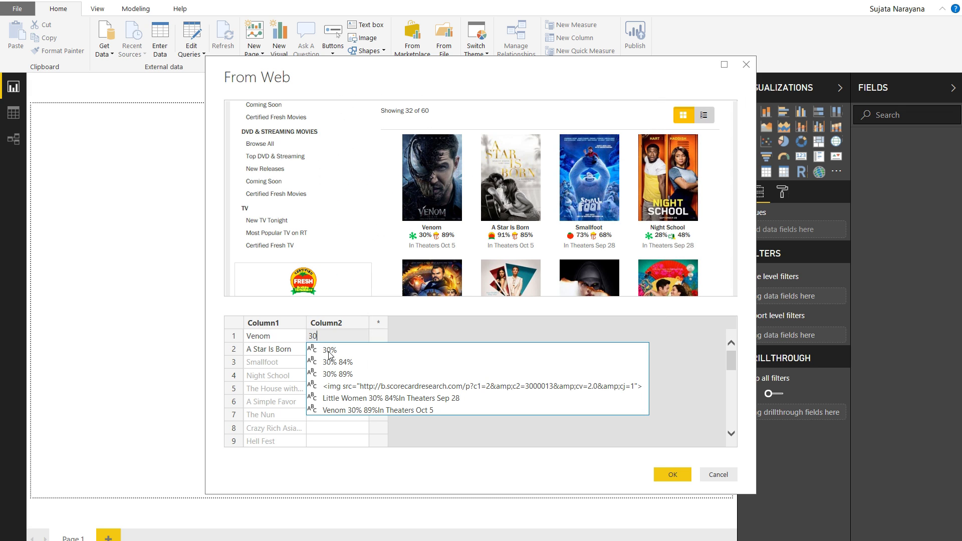
click(334, 350)
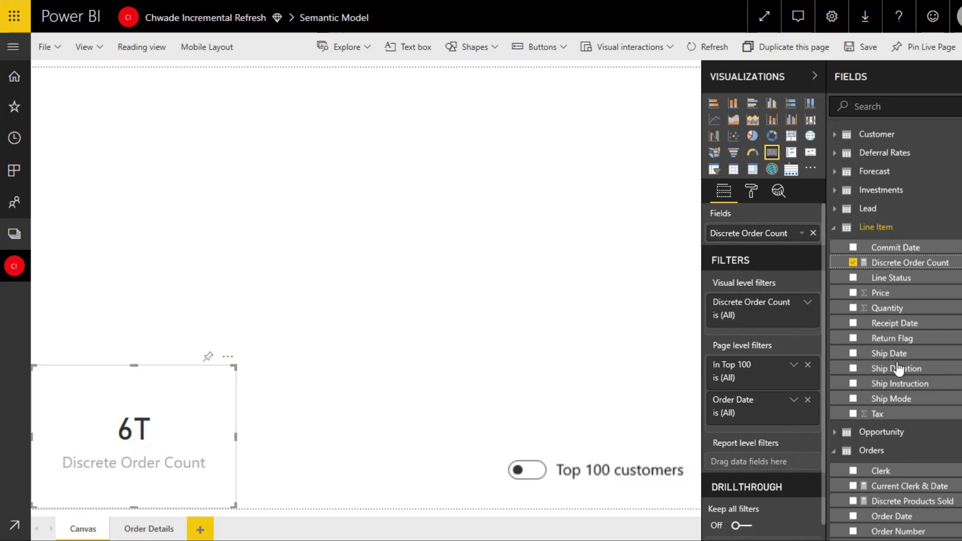
- Stack order counts by Order Date and Ship Duration, keep the top 100 customers, and highlight July 1998
drag(911, 512, 161, 168)
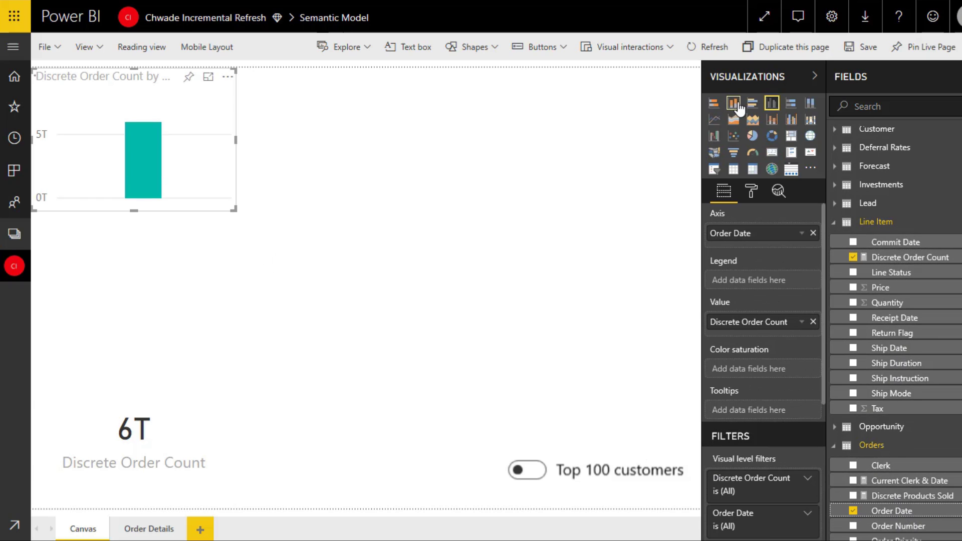
click(738, 105)
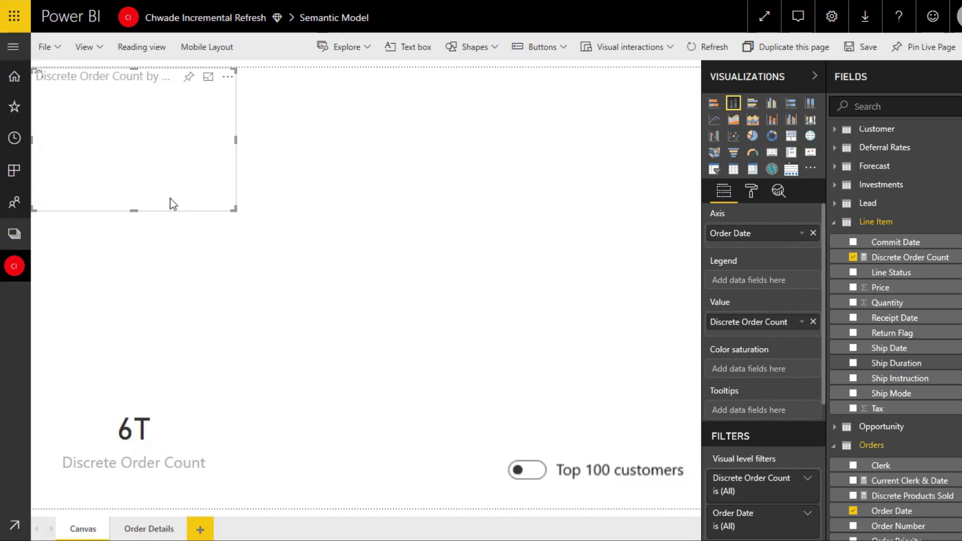
drag(173, 204, 233, 210)
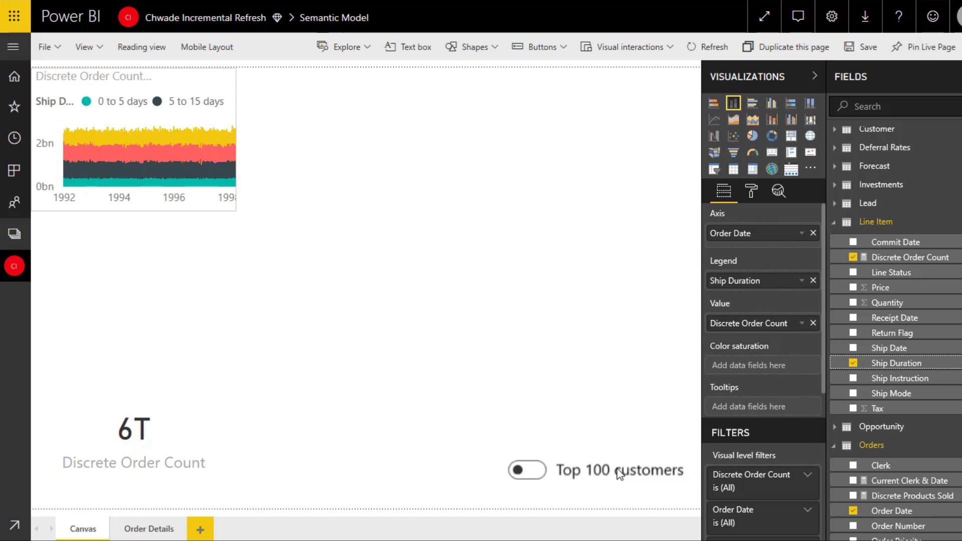
click(530, 476)
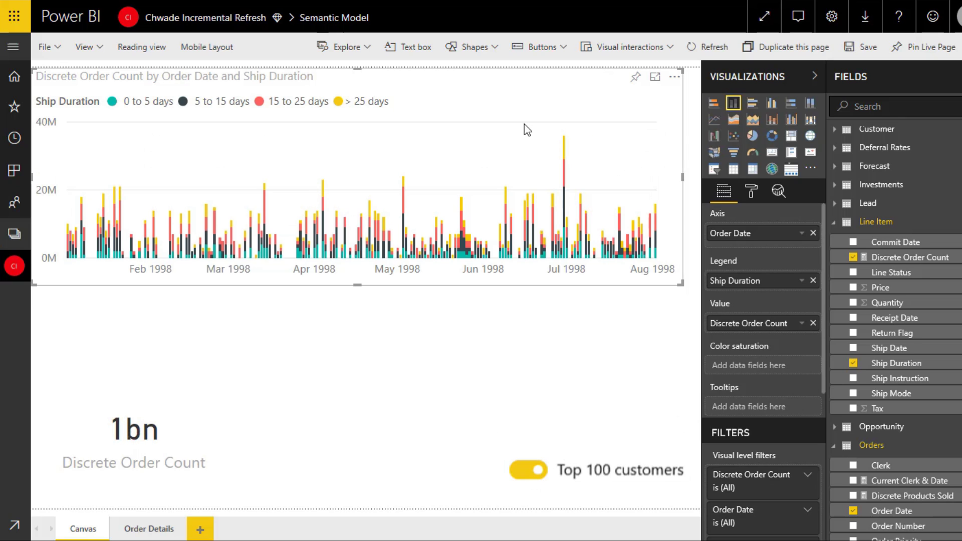
click(565, 149)
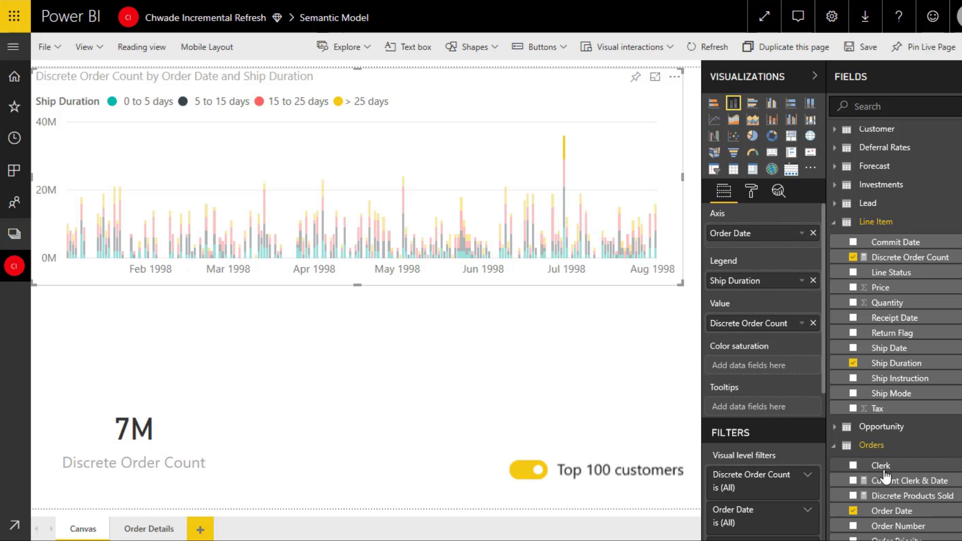
- Add a Clerk list and drill through from the first clerk to Order Details
drag(360, 419, 355, 433)
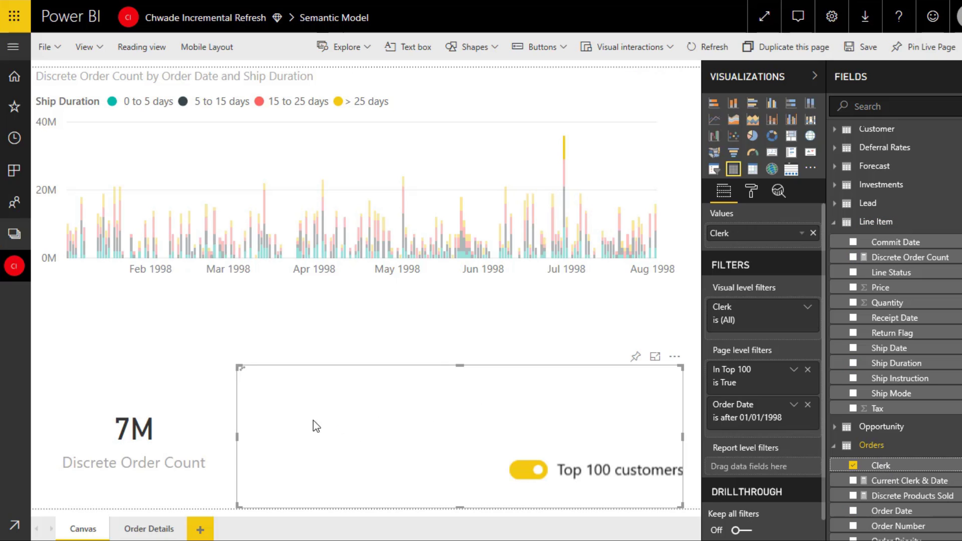
right_click(308, 404)
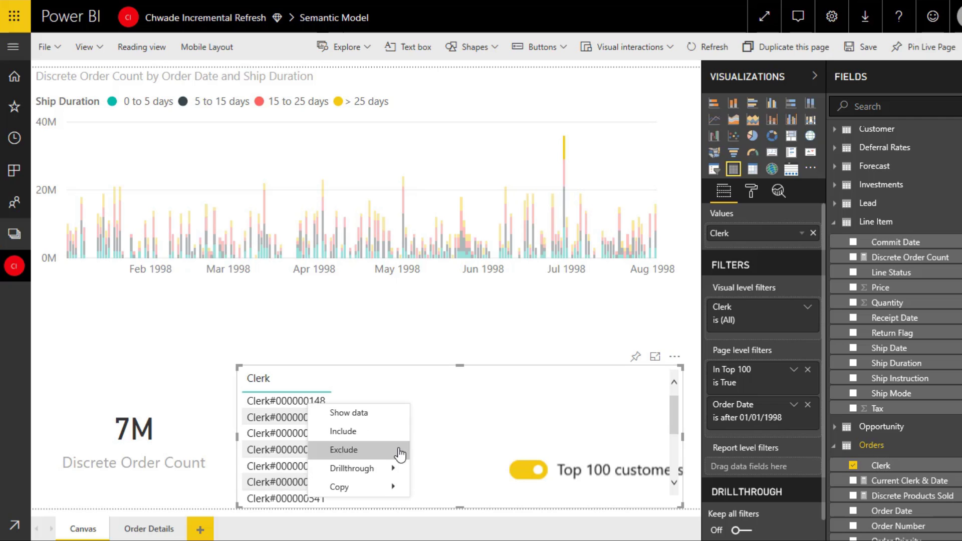
mouse_move(401, 467)
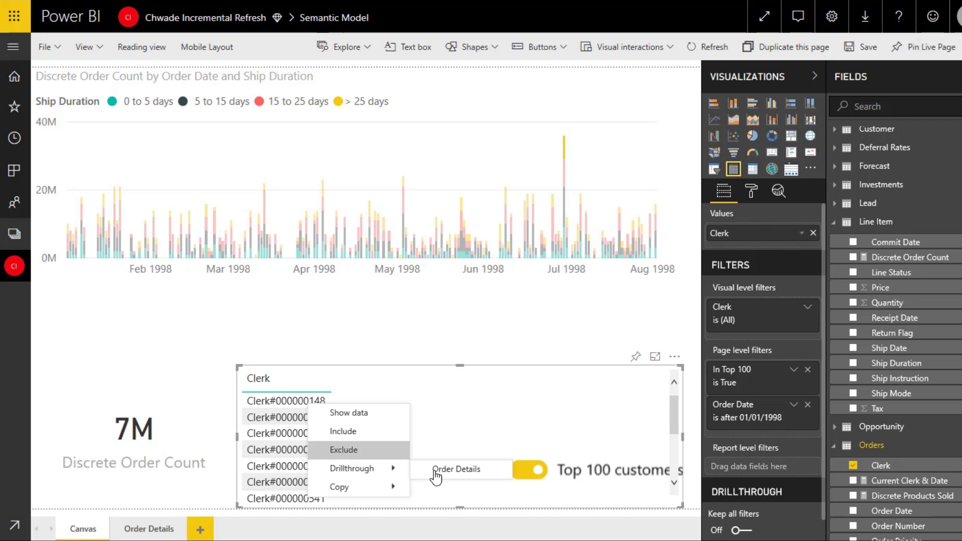
click(435, 473)
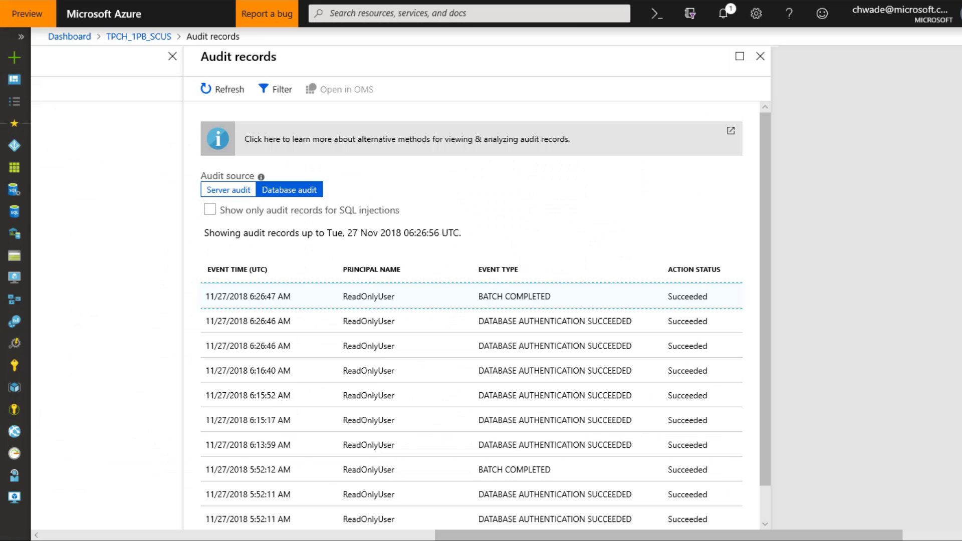
- Refresh the audit records and open the newest BATCH COMPLETED entry to read its statement
click(231, 95)
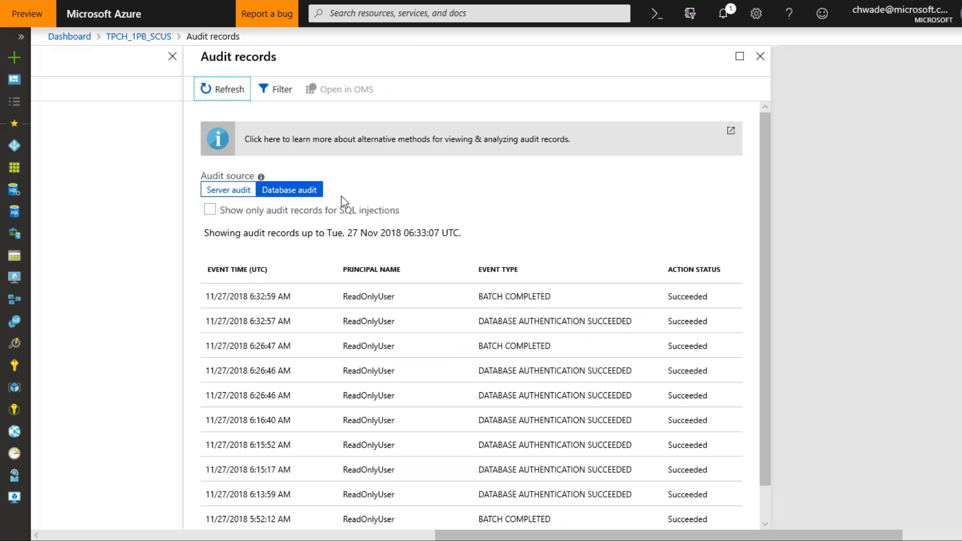
click(412, 301)
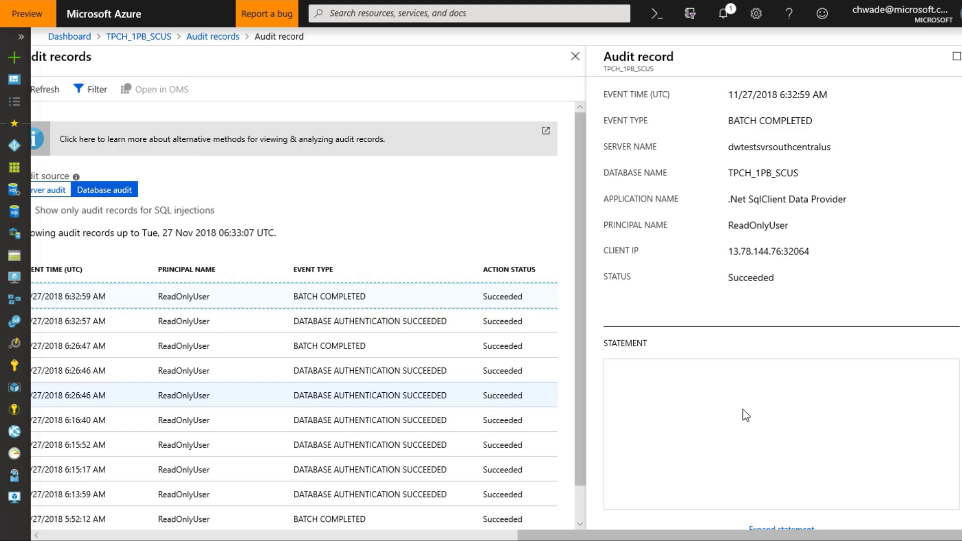
scroll(786, 442, down, 5)
scroll(786, 442, down, 5)
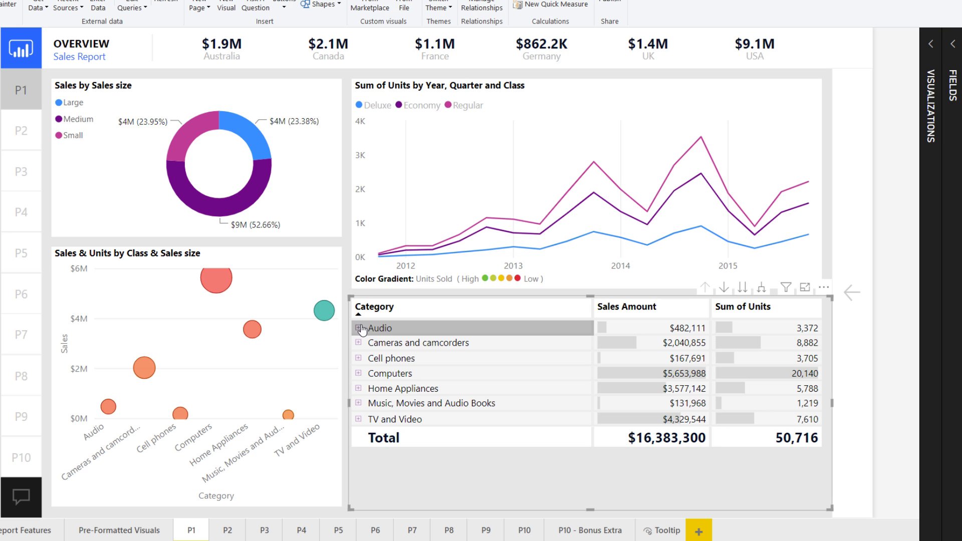
- Expand and collapse Audio and MP4&MP3, then expand TV and Video into its subcategories
click(358, 328)
click(365, 342)
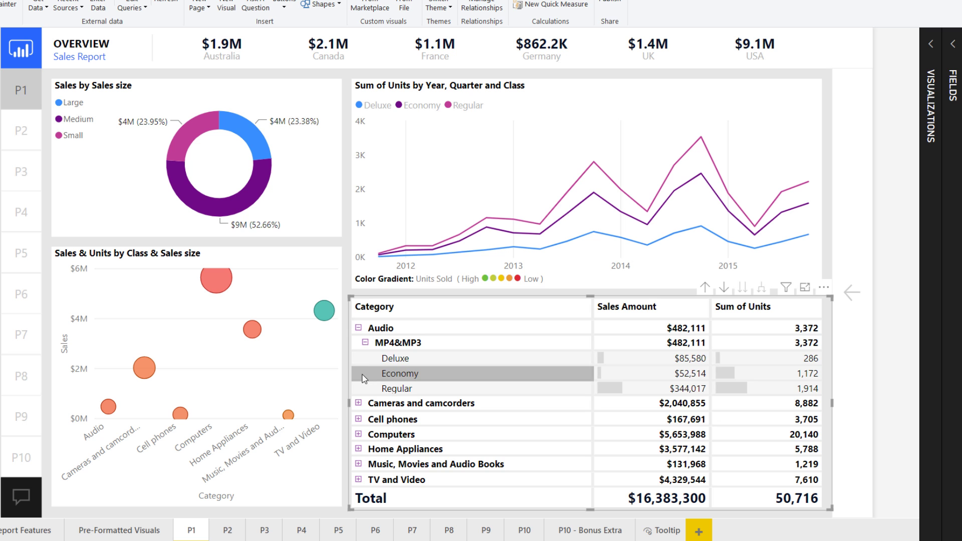
click(369, 344)
click(360, 328)
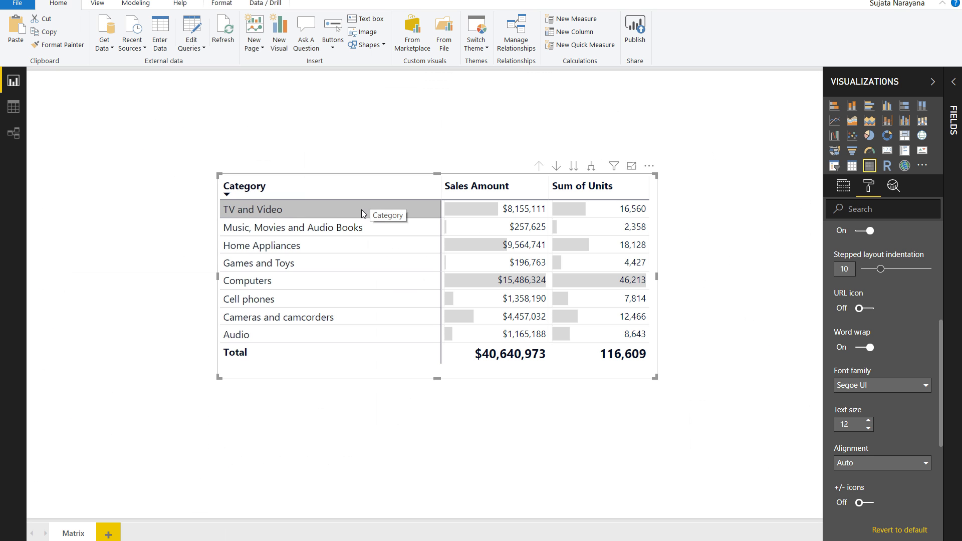
right_click(363, 210)
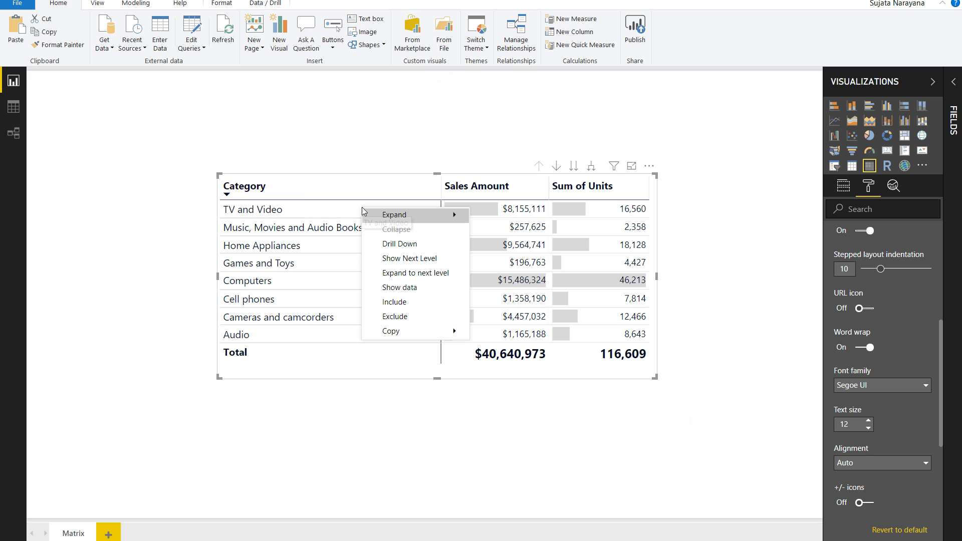
mouse_move(390, 217)
click(501, 217)
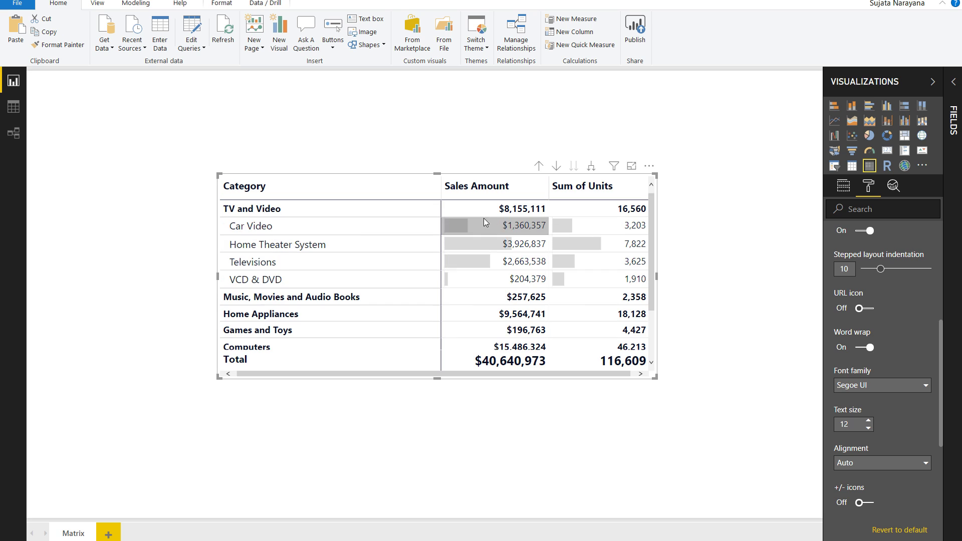
- Turn on the matrix row +/- icons, adjust their colour, and test them on Audio and MP4&MP3
click(870, 503)
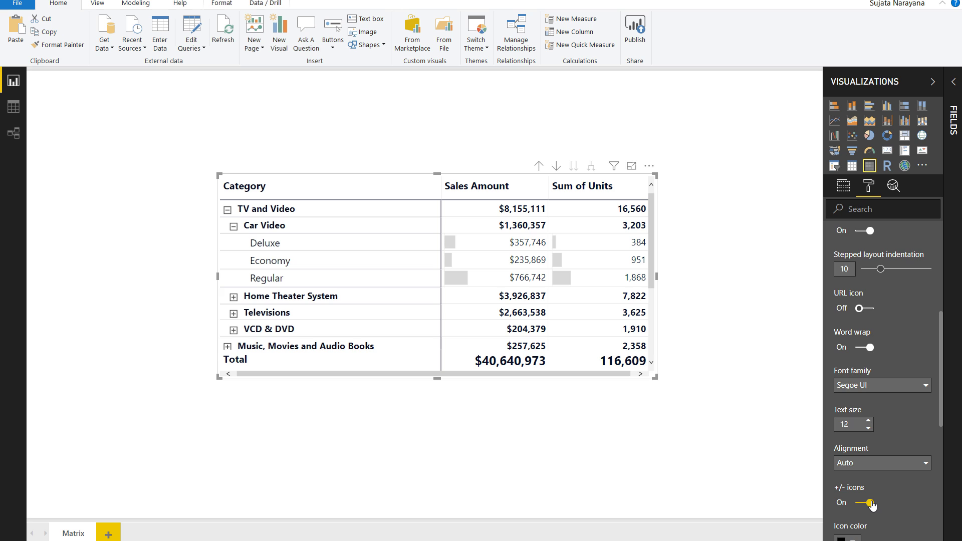
scroll(872, 501, down, 1)
click(854, 482)
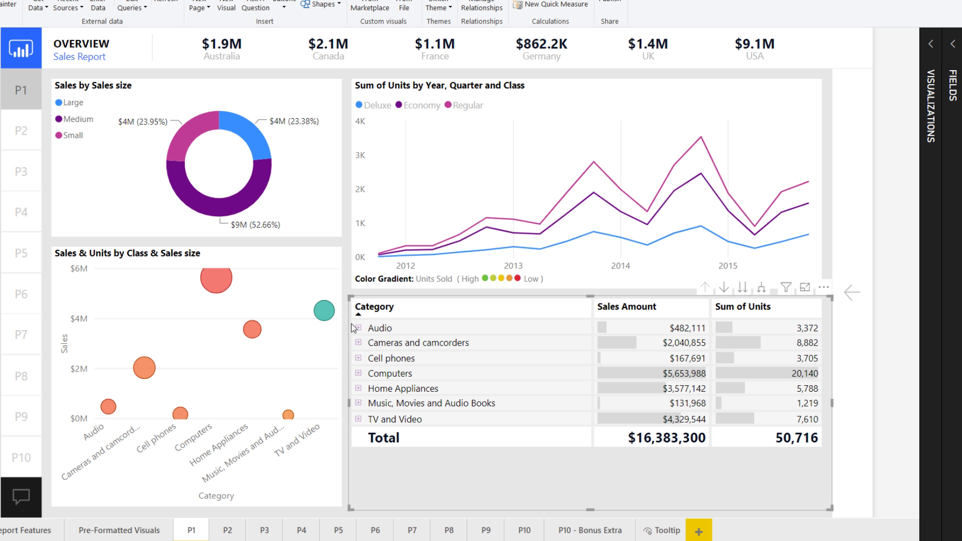
click(359, 328)
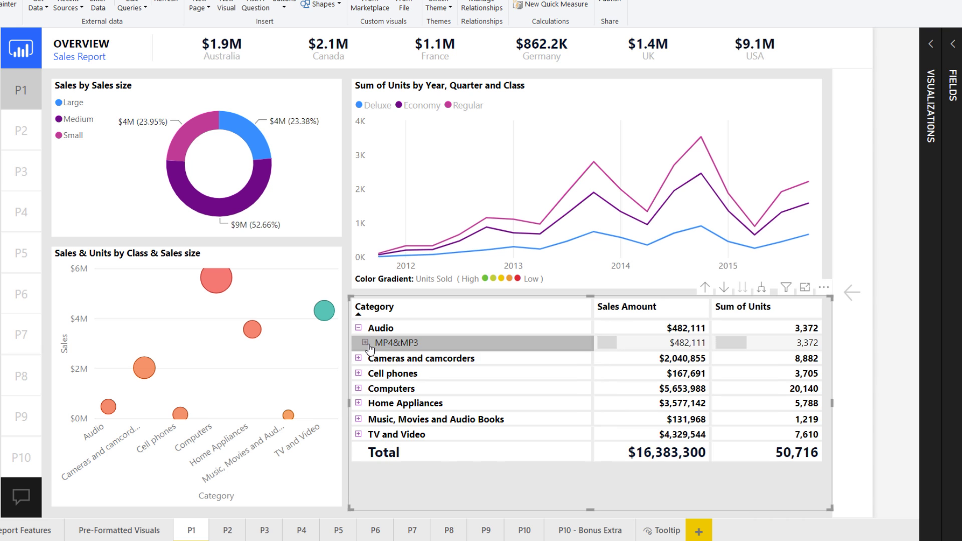
click(366, 342)
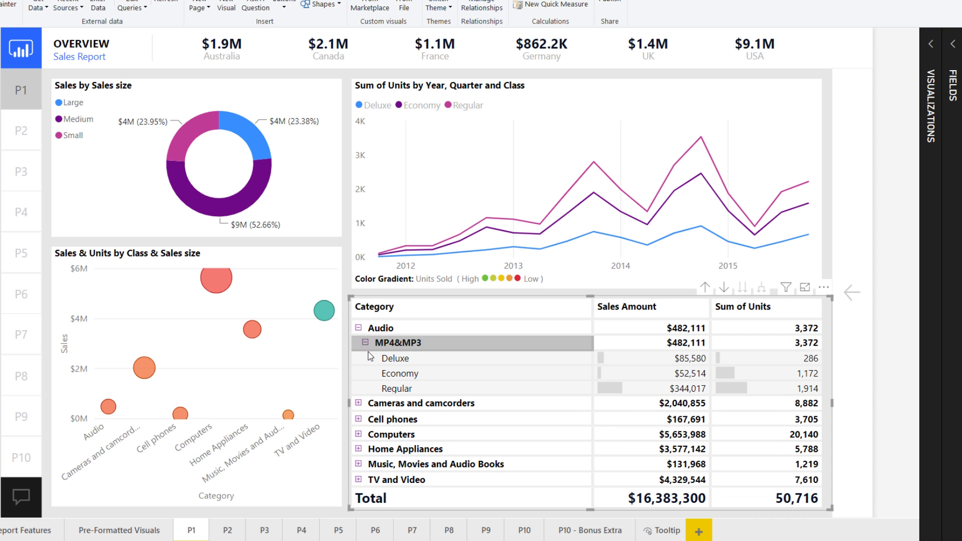
click(366, 342)
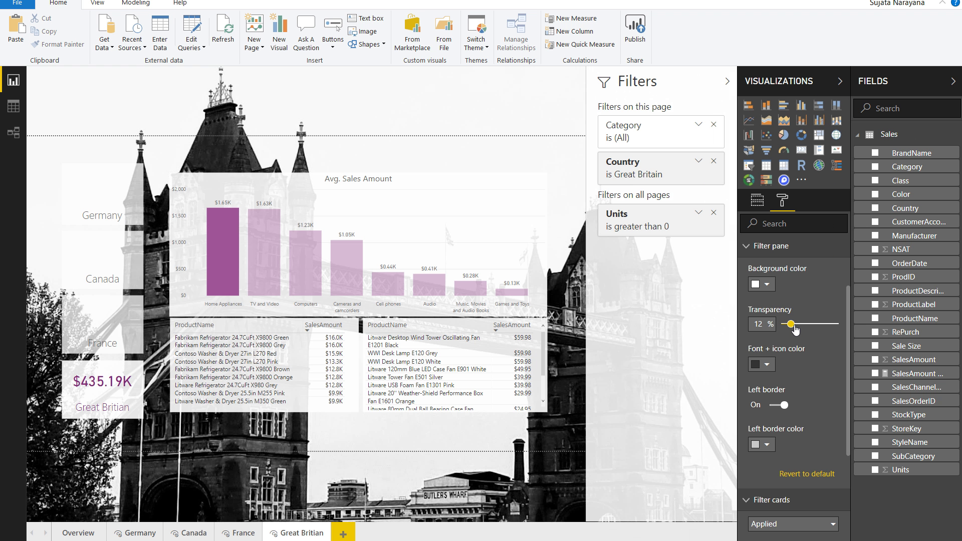
- Tint the filter cards light pink, hide the Units filter, and lock the Country filter
scroll(793, 340, down, 4)
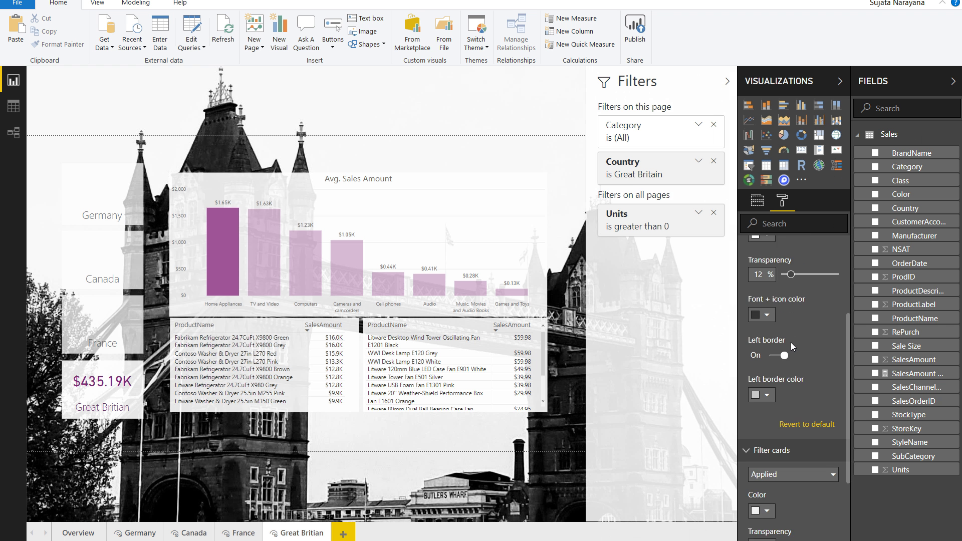
click(771, 400)
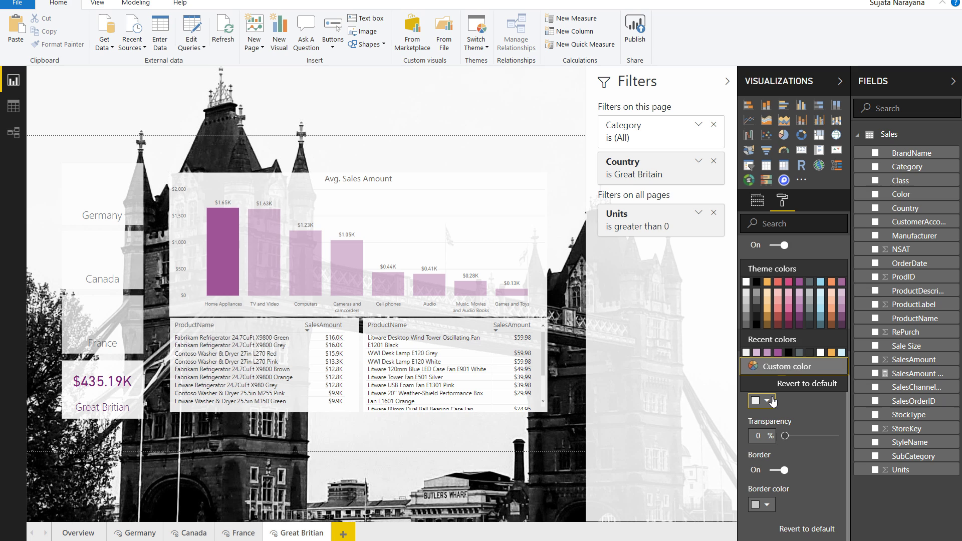
click(799, 292)
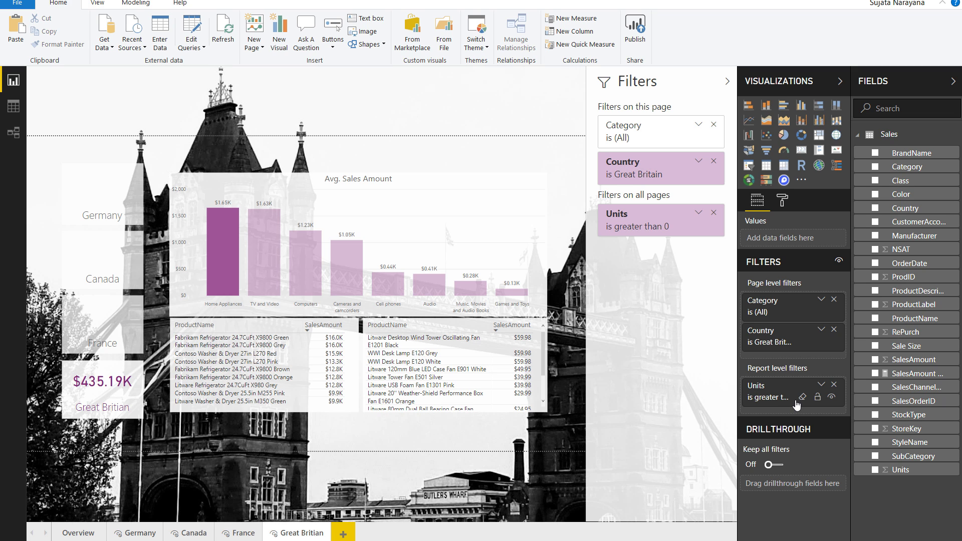
click(832, 397)
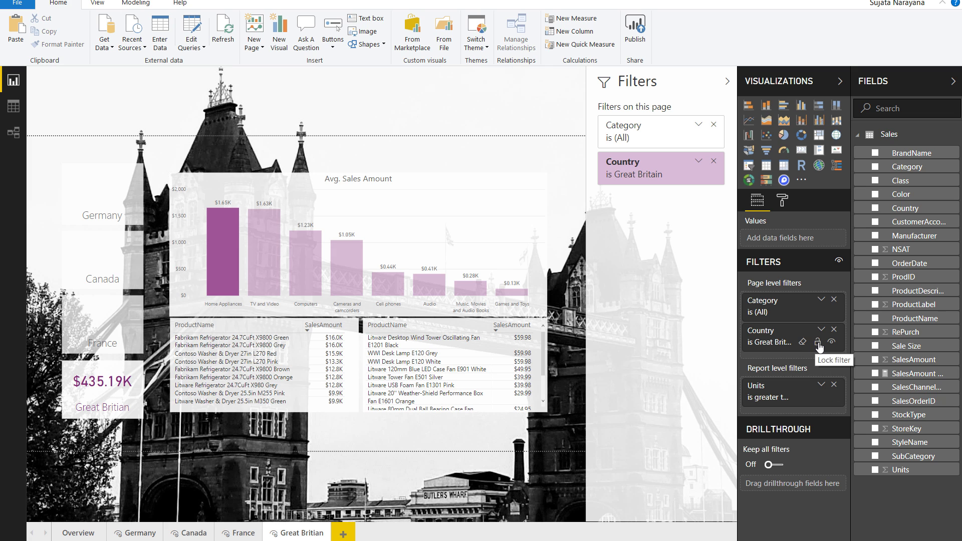
click(817, 343)
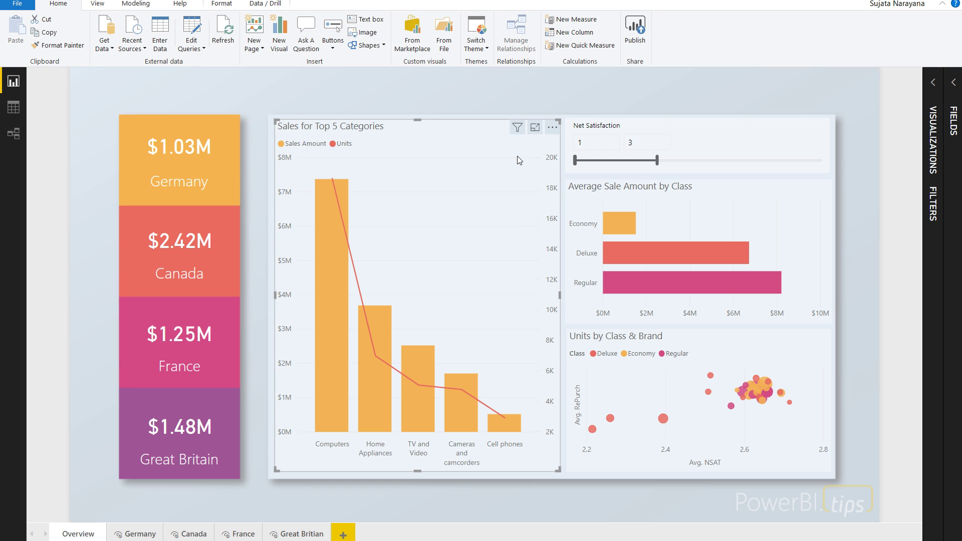
mouse_move(522, 136)
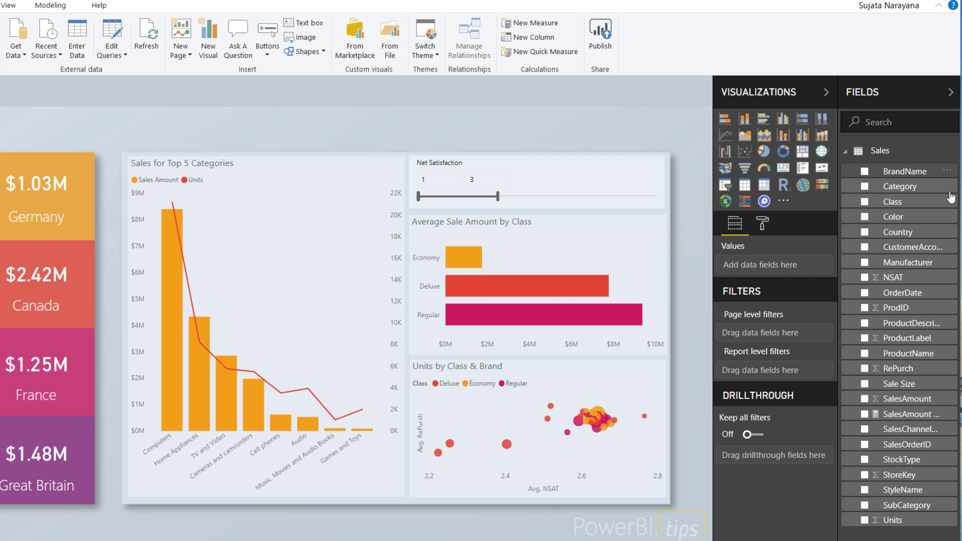
- Add Country from the Fields pane as a page-level filter
right_click(946, 233)
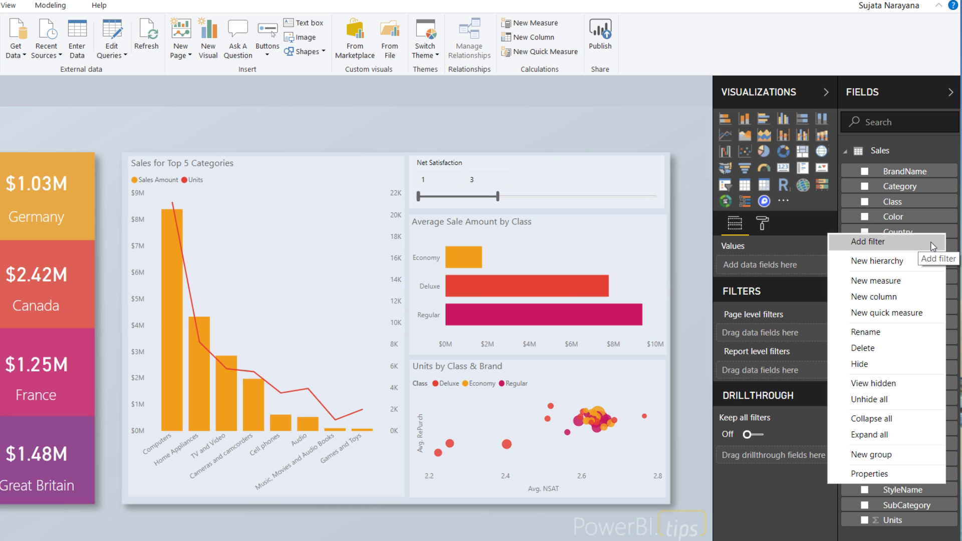
click(932, 244)
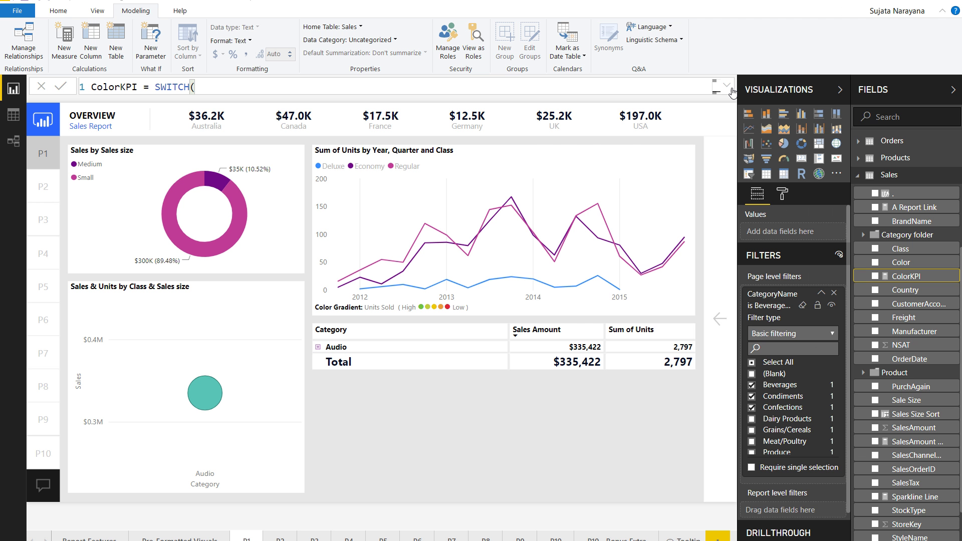
- Expand the formula bar and scroll through the full multi-line ColorKPI SWITCH formula
click(727, 87)
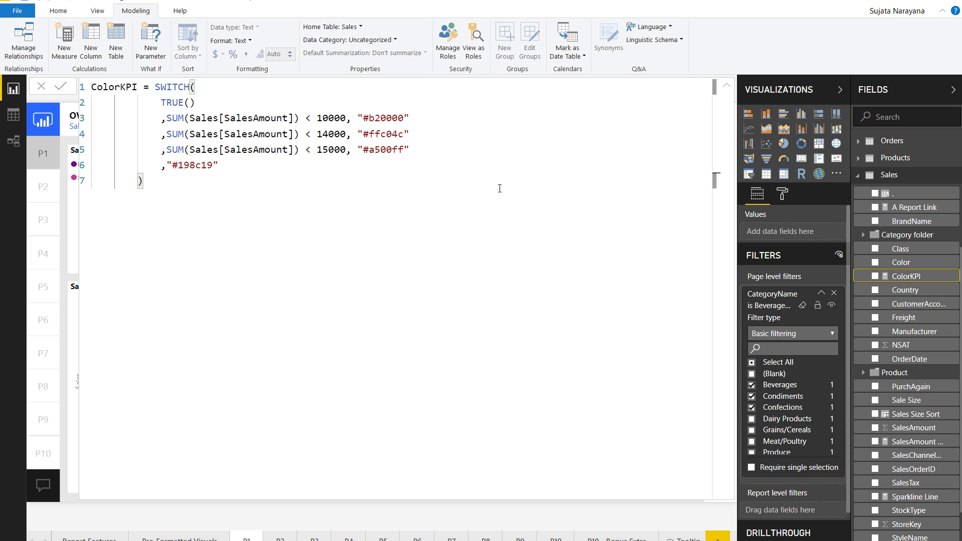
scroll(470, 186, up, 5)
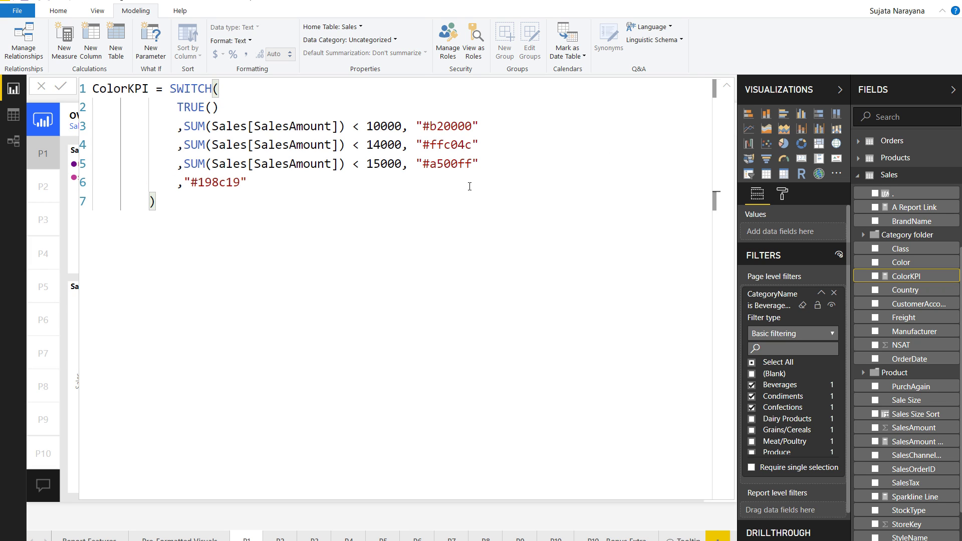
scroll(469, 186, down, 5)
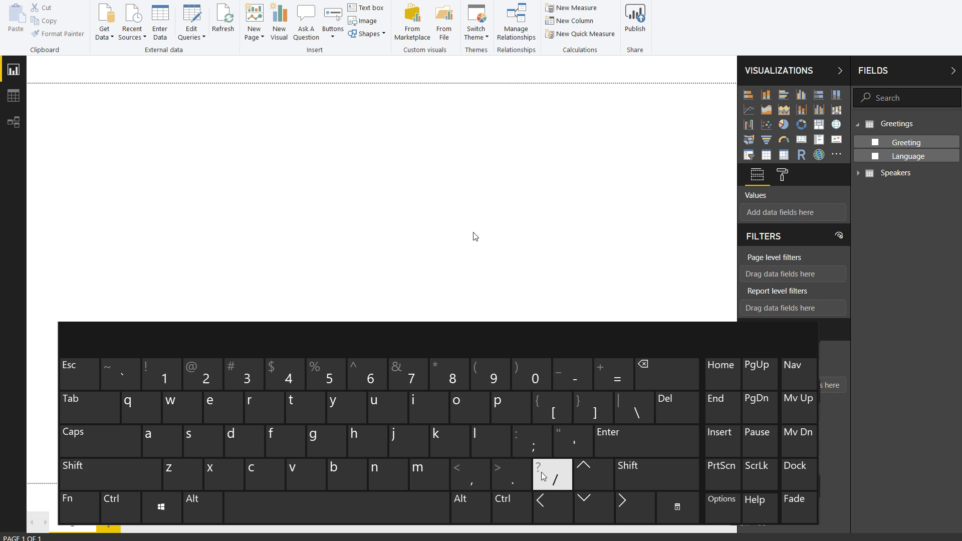
shift+click(553, 476)
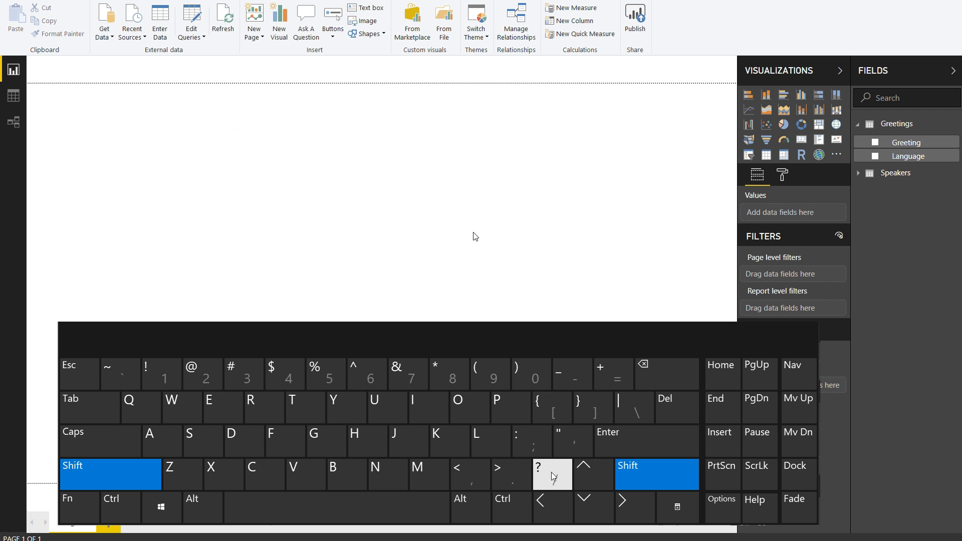